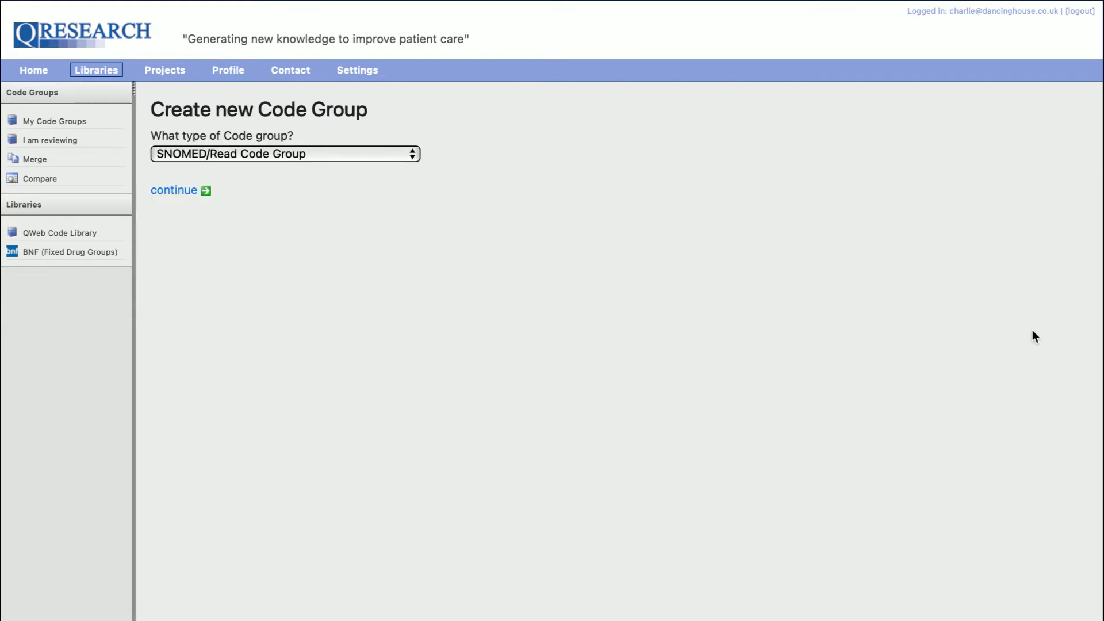
Step: Create a Diagnostic Code Group (ICD-10) named "Heavy cigarette smokers" with the description "People who smoke 40+ cigarettes per day"
click(412, 153)
click(375, 230)
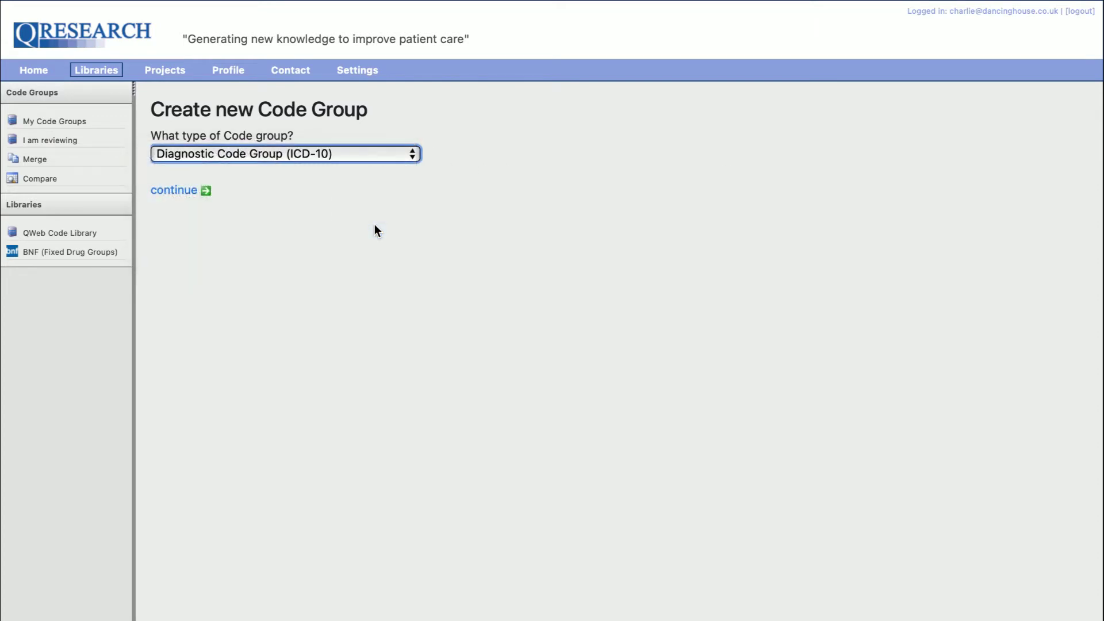
click(159, 191)
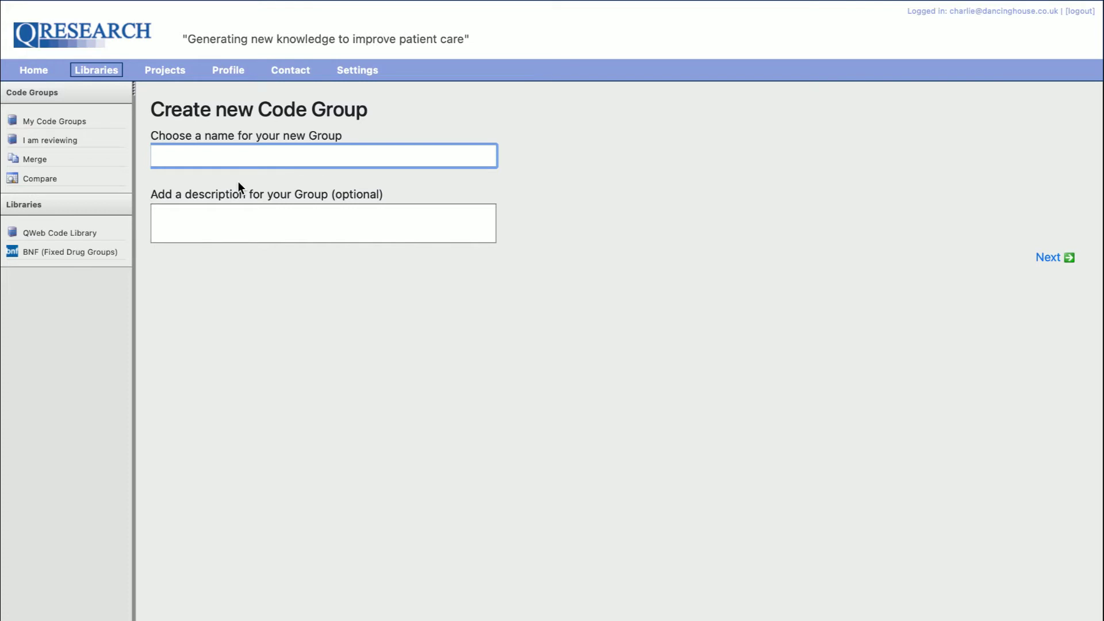
text(Heavy cigarette smokers)
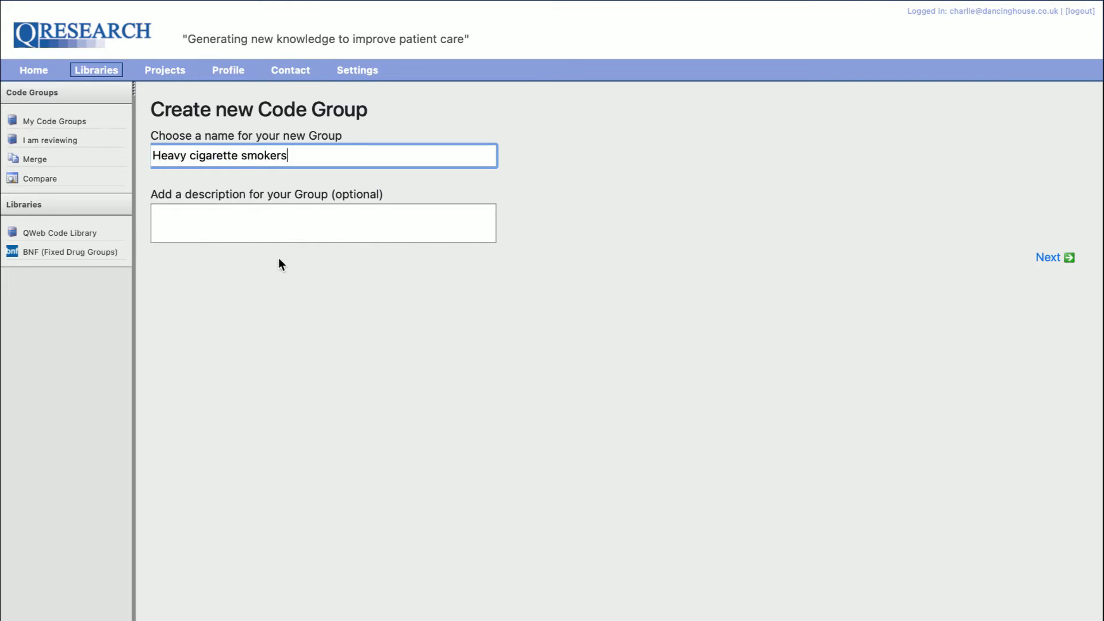
click(271, 227)
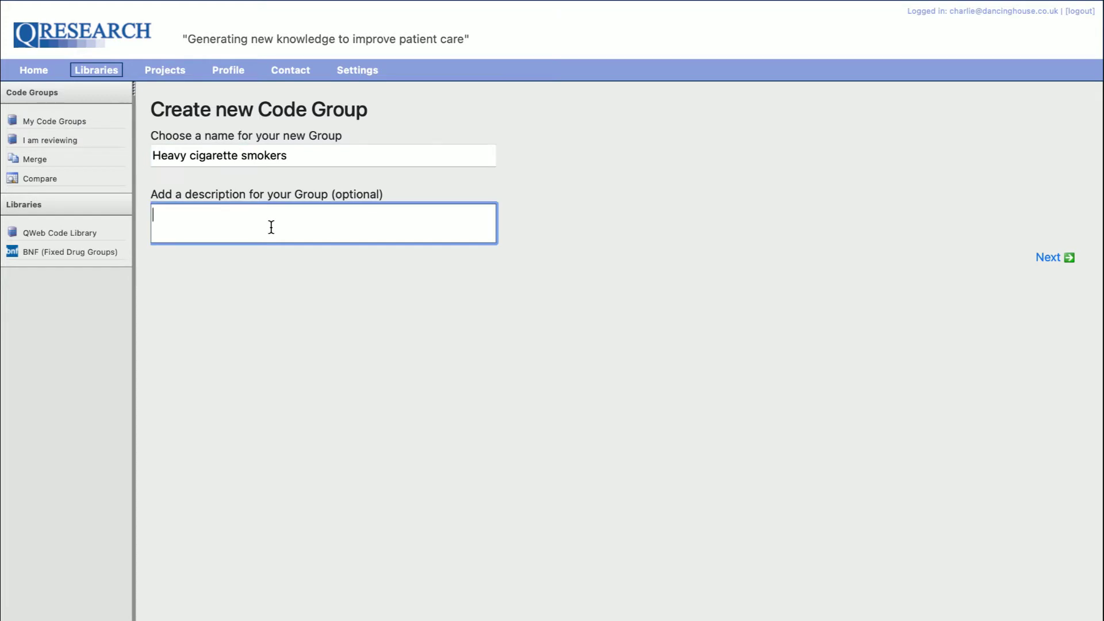
text(People who smoke 40+ )
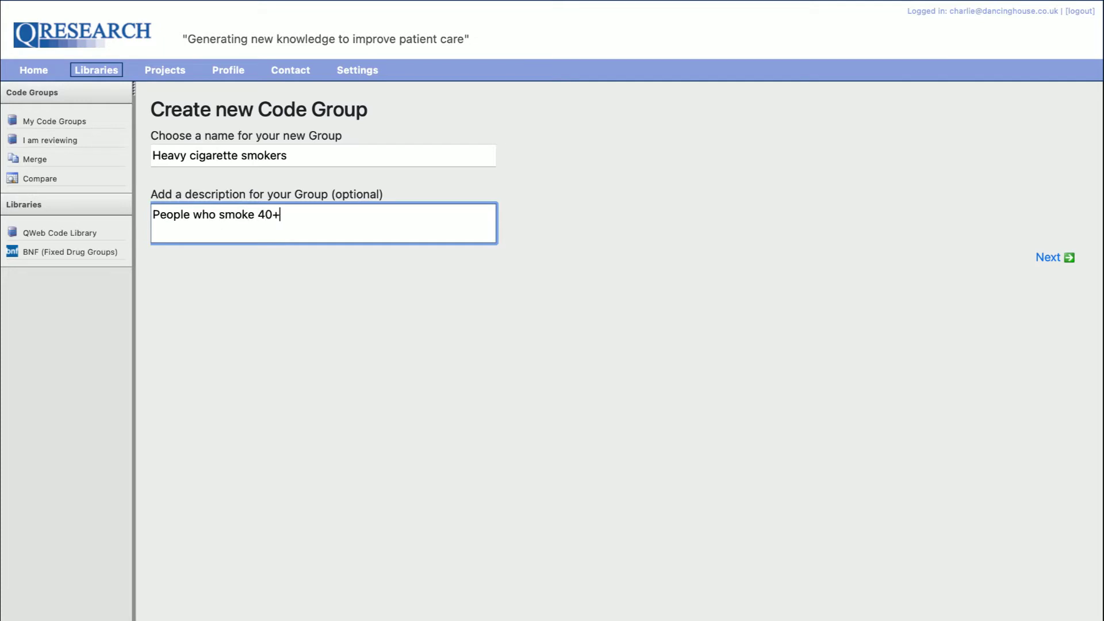
text(cigarettes per day)
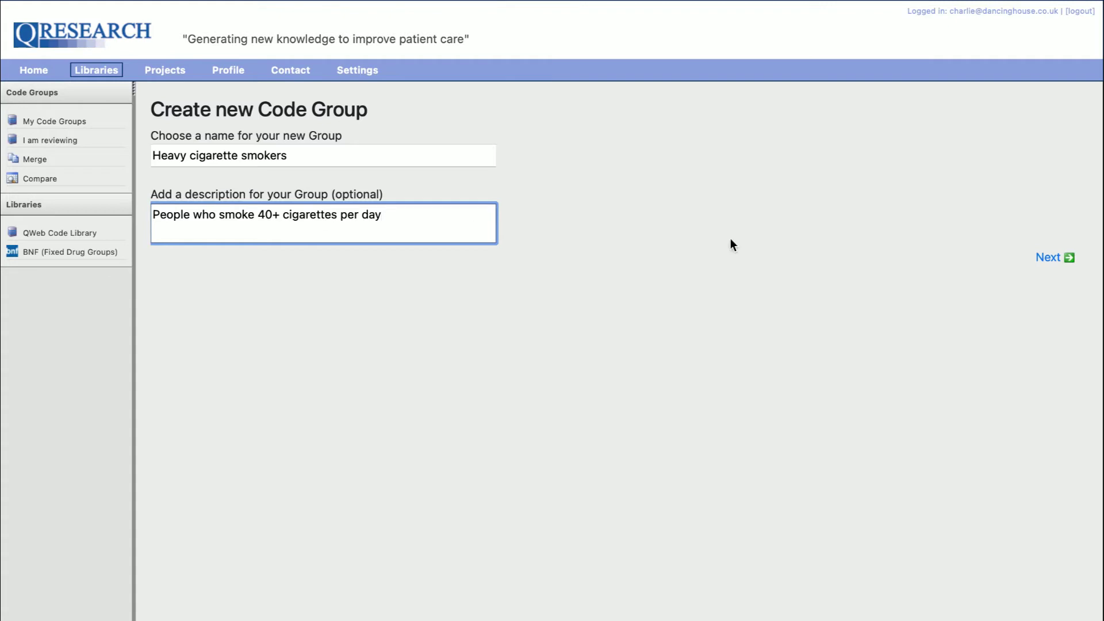
click(1048, 260)
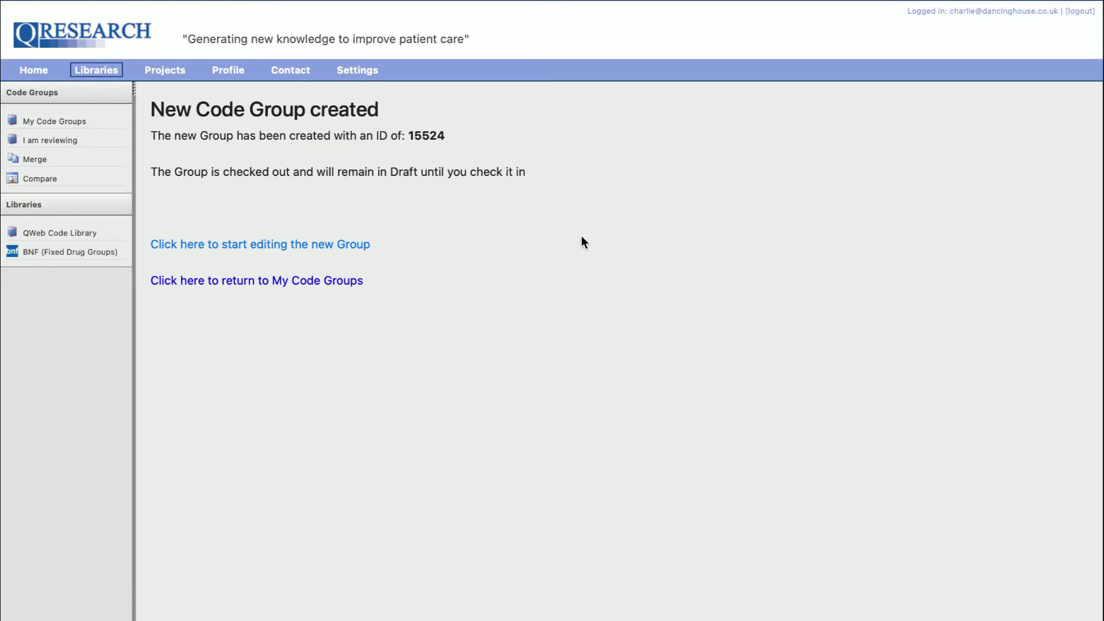
Step: Start editing the new group and add codes J02, J03 and J04 from the respiratory system diseases chapter
click(336, 245)
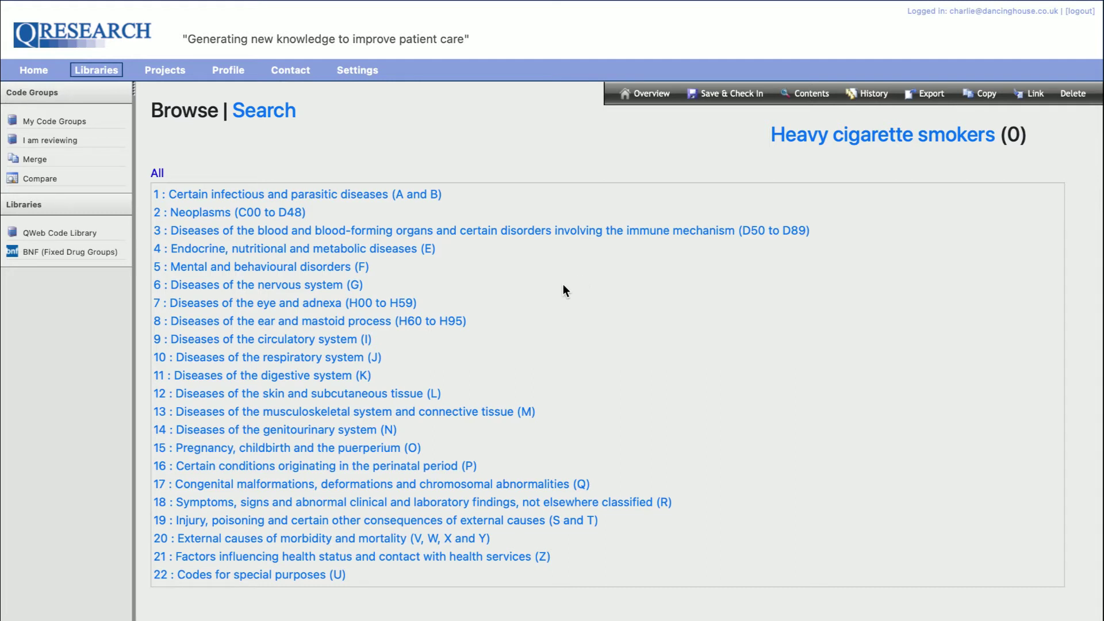
click(337, 357)
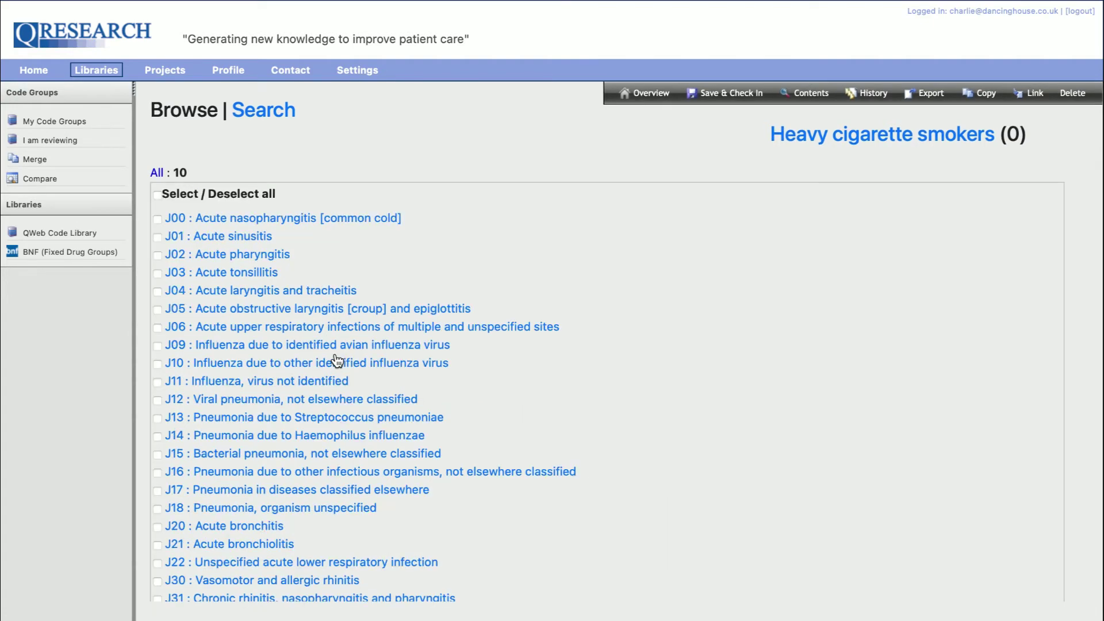
click(157, 255)
click(157, 292)
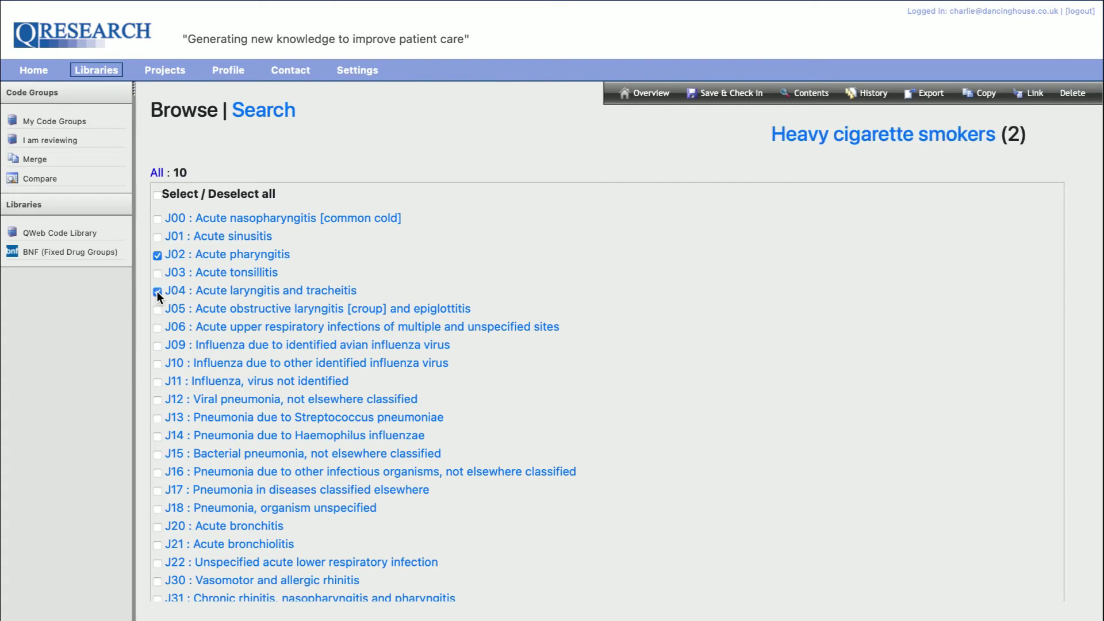
click(157, 273)
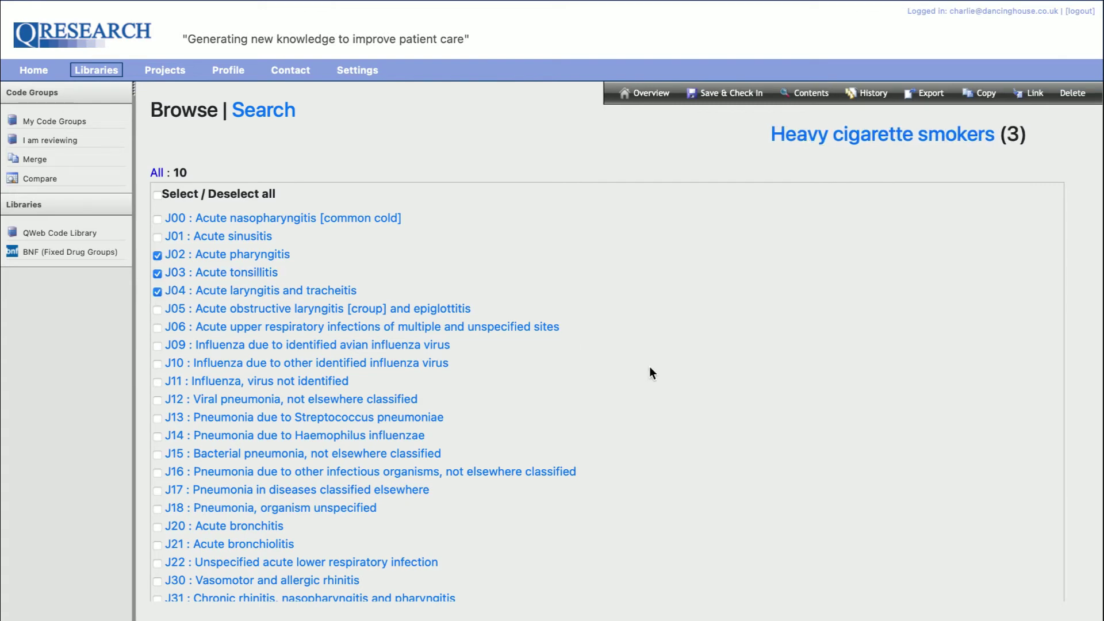
Step: Open the subcodes of J41, simple and mucopurulent chronic bronchitis, within the respiratory chapter
scroll(650, 367, down, 2)
scroll(650, 367, down, 6)
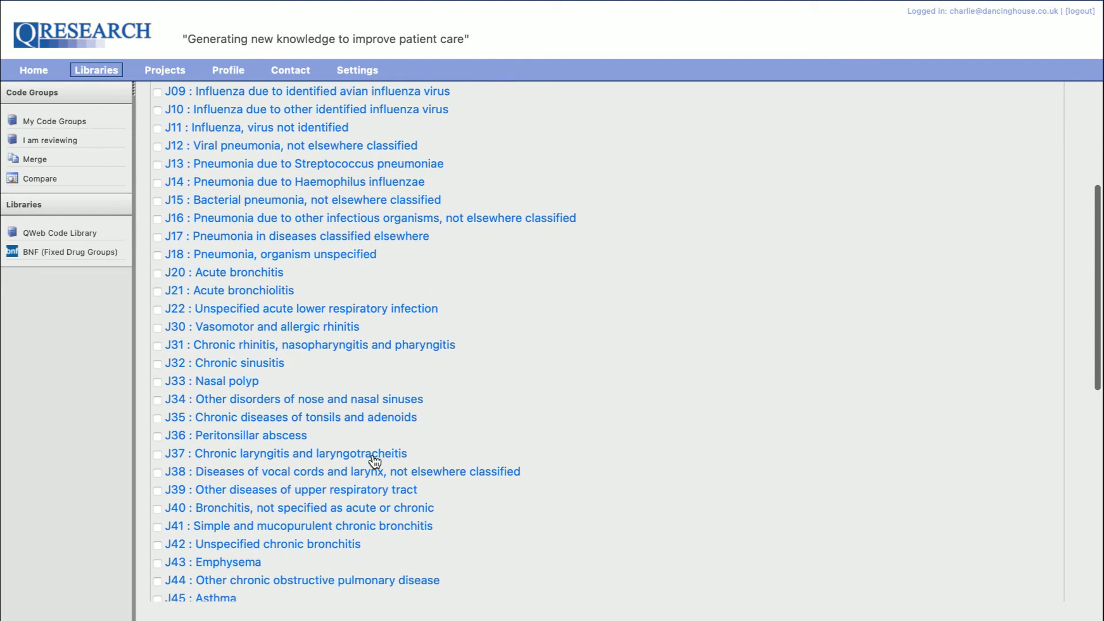
click(252, 526)
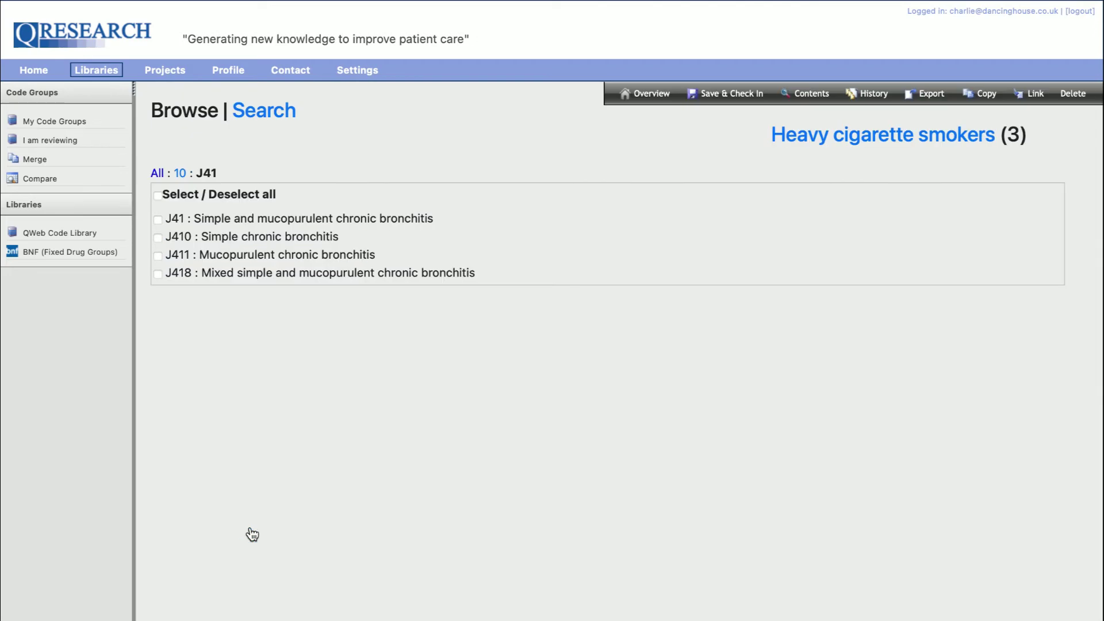
Step: Try selecting J41, J410 and J411, removing J411, and selecting and deselecting all J41 codes at once
click(158, 221)
click(159, 238)
click(161, 259)
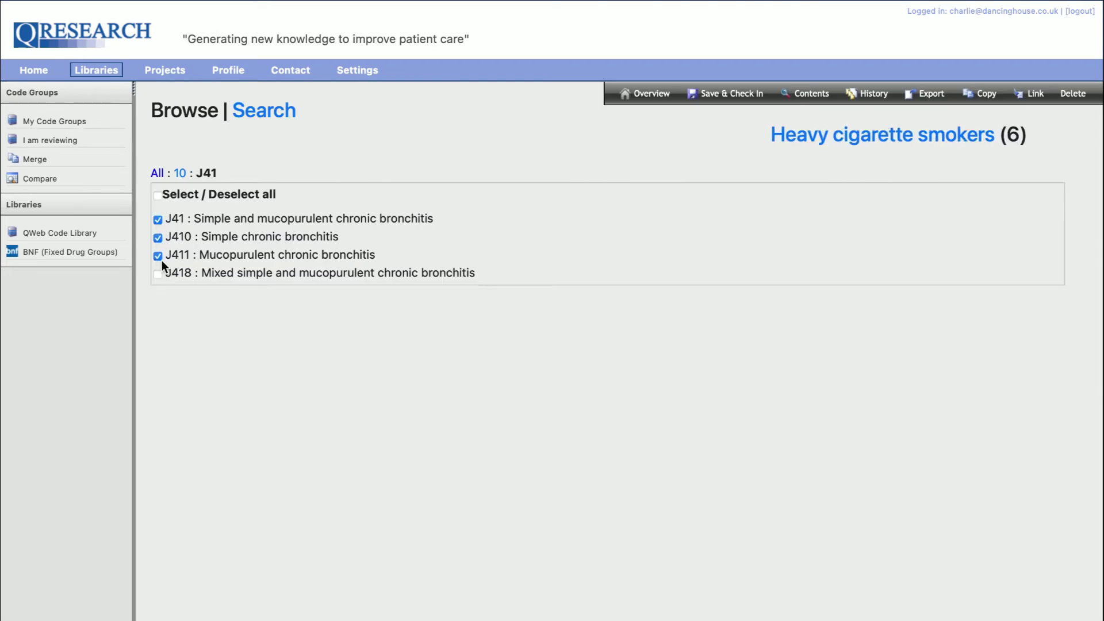
click(157, 257)
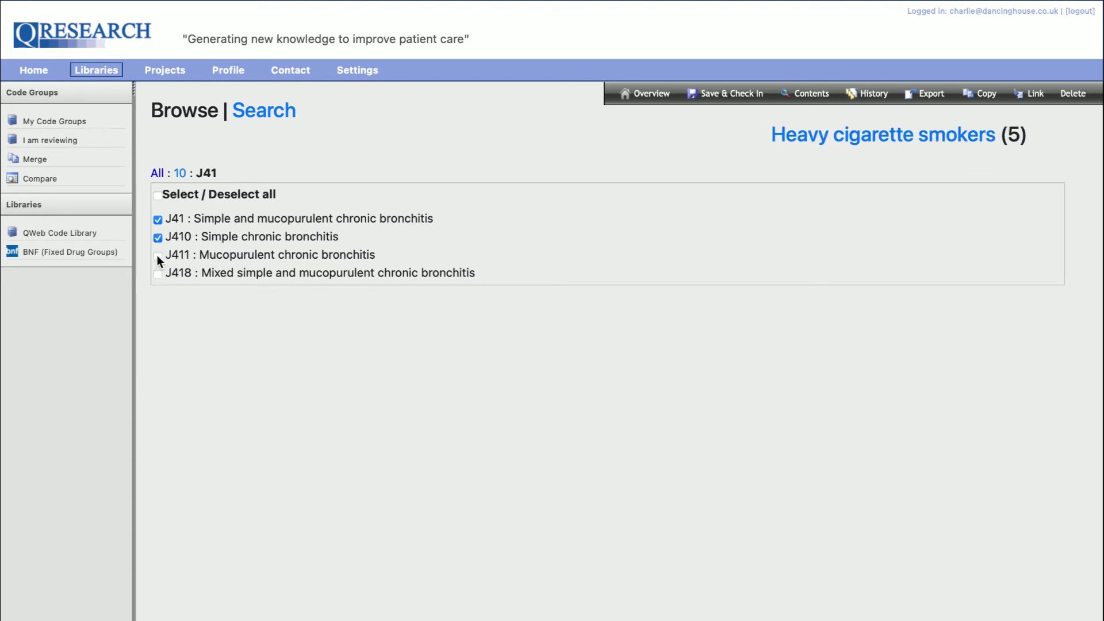
click(158, 196)
click(158, 196)
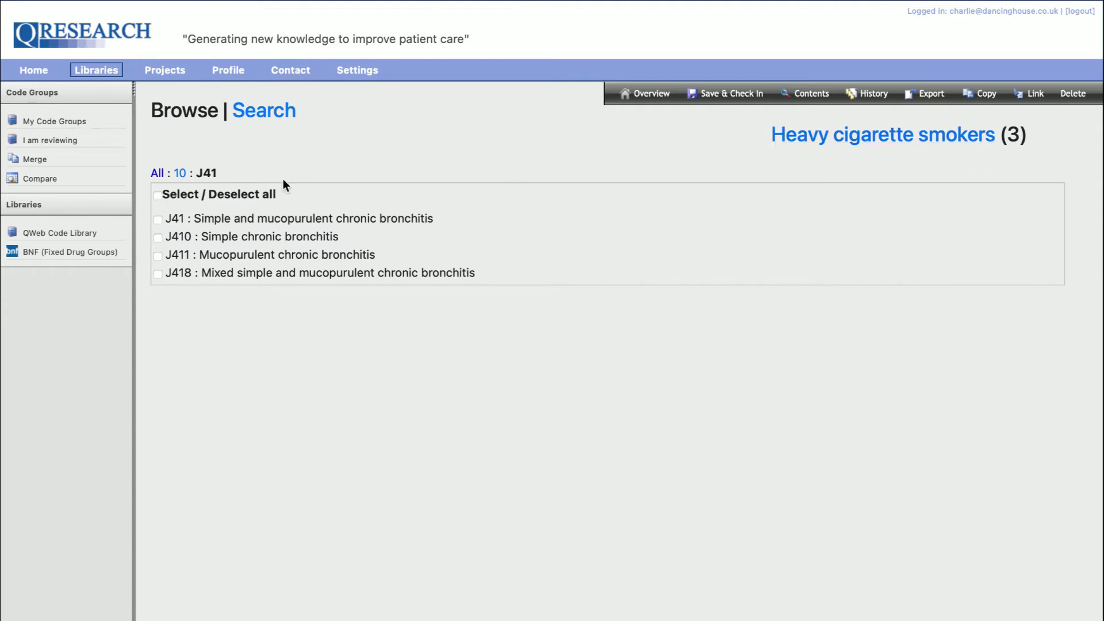
Step: Add J410 simple chronic bronchitis and J411 mucopurulent chronic bronchitis to the group
click(157, 237)
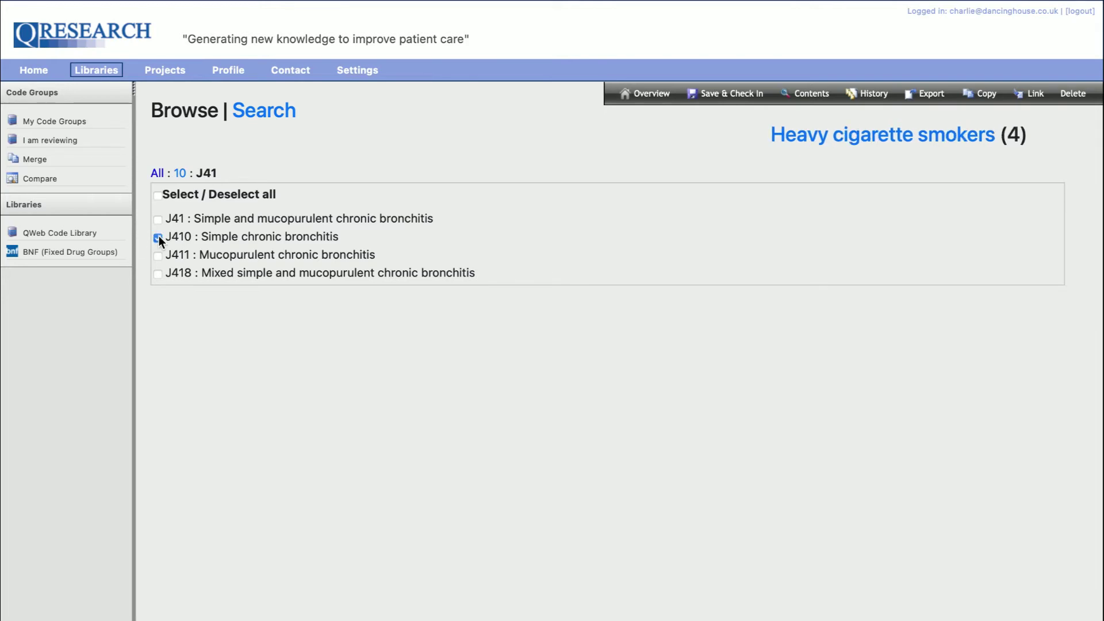
click(158, 256)
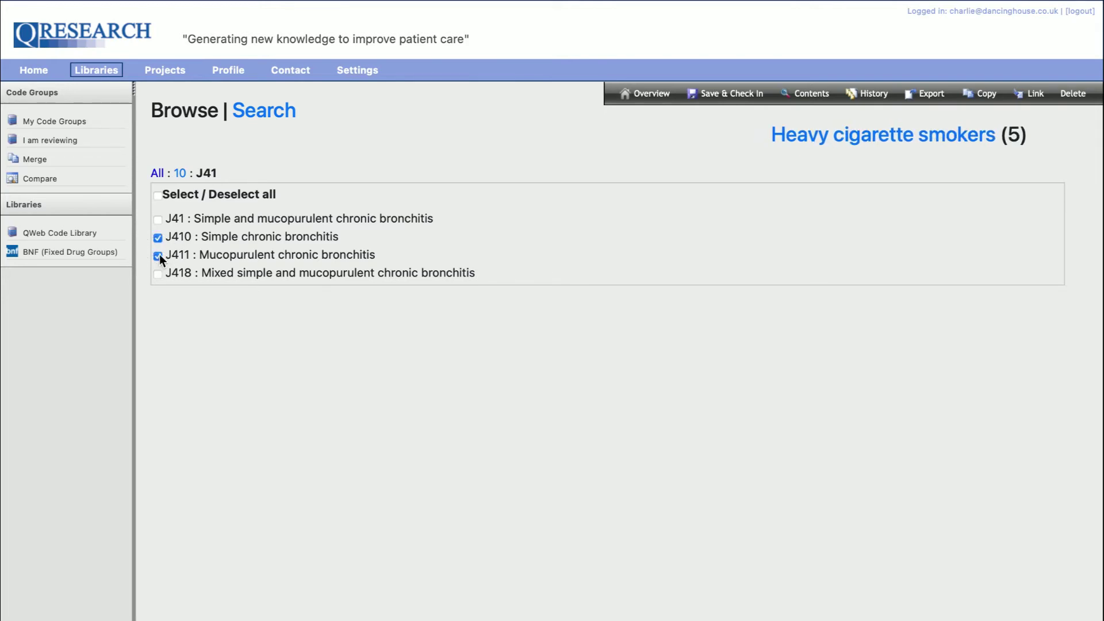
Step: Search the codes for "pancreas" and add B263, C25 and C250 to the group
click(276, 118)
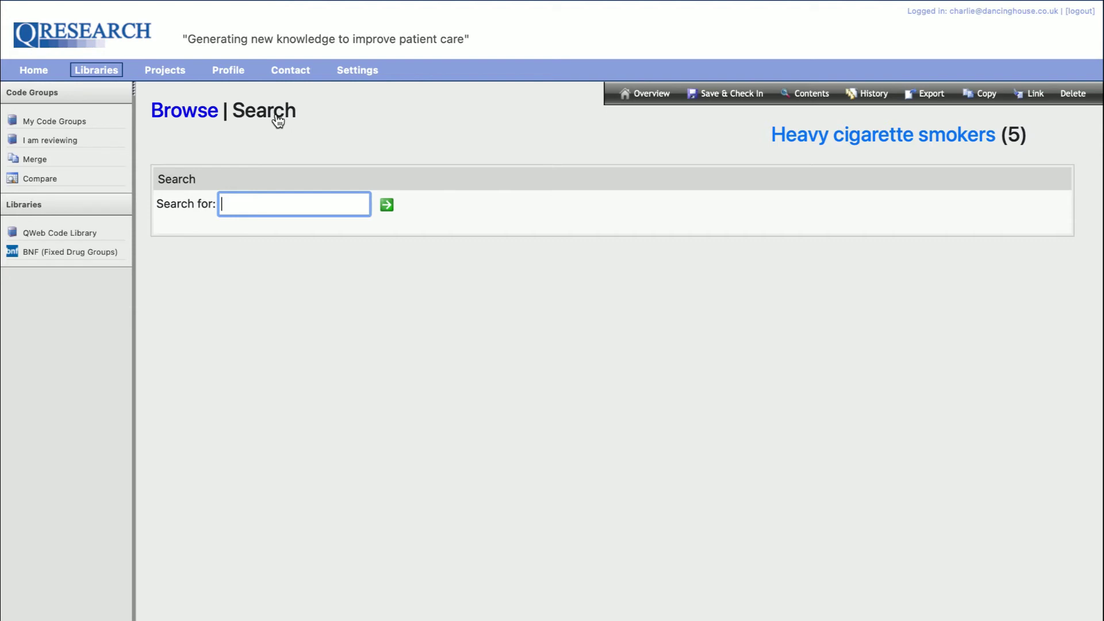
text(pancreas)
click(387, 210)
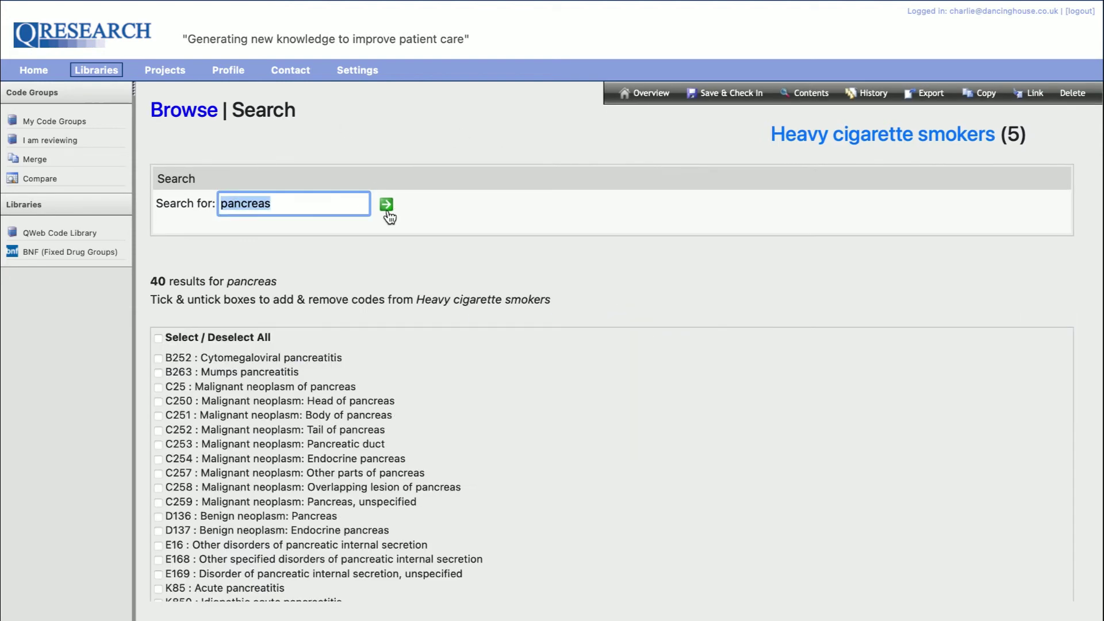
click(157, 374)
click(157, 386)
click(159, 402)
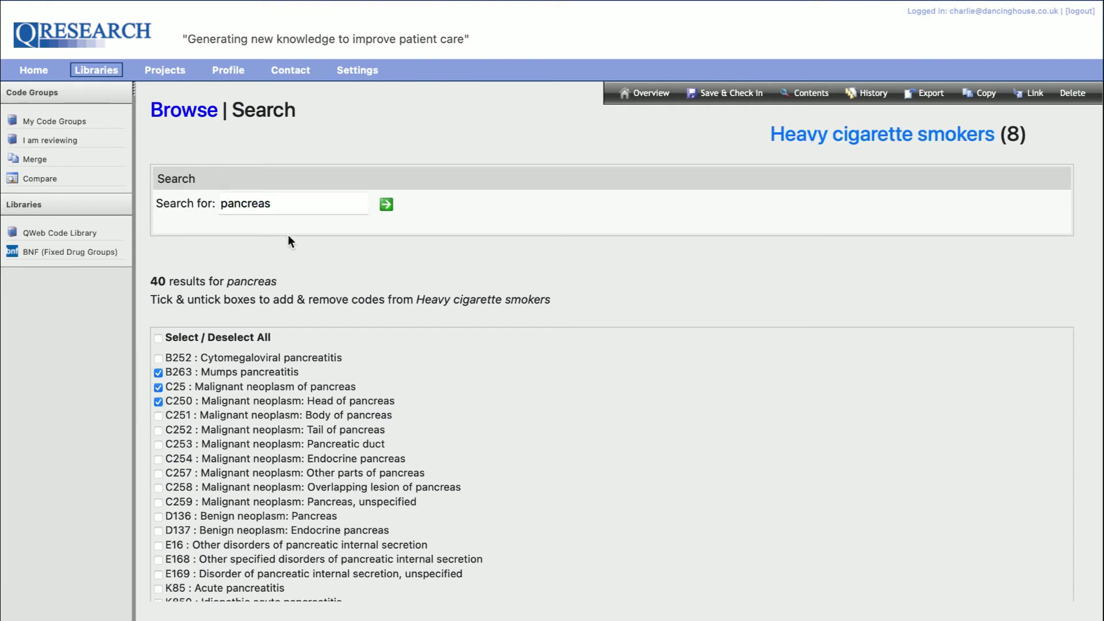
Step: Search for code C25, add C253 to the group, and remove C250 and C25 from it
double_click(292, 205)
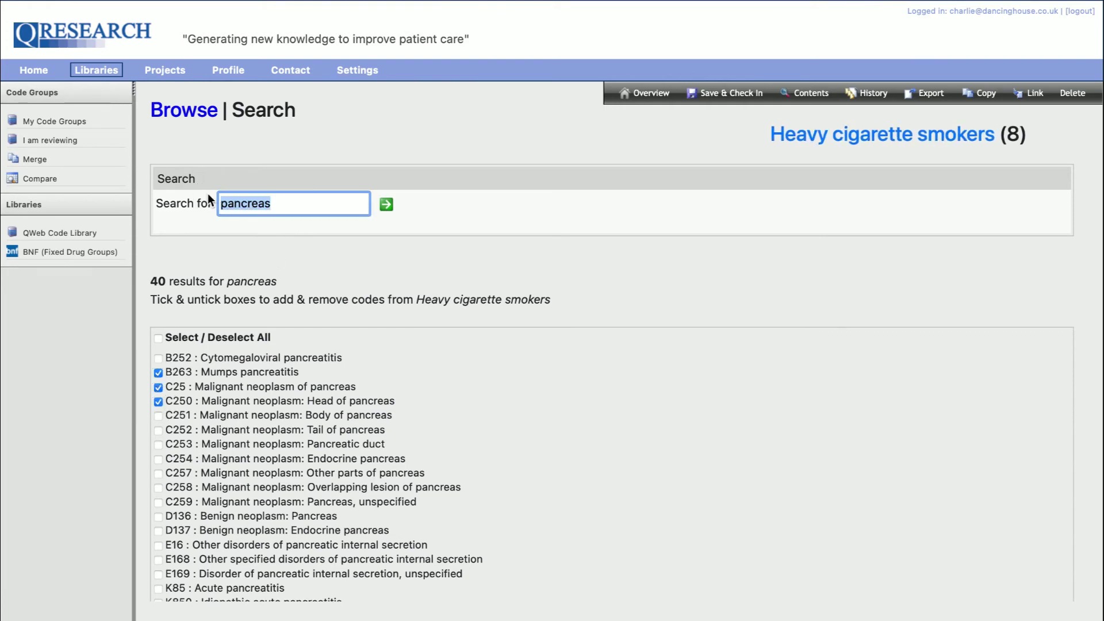
text(C25)
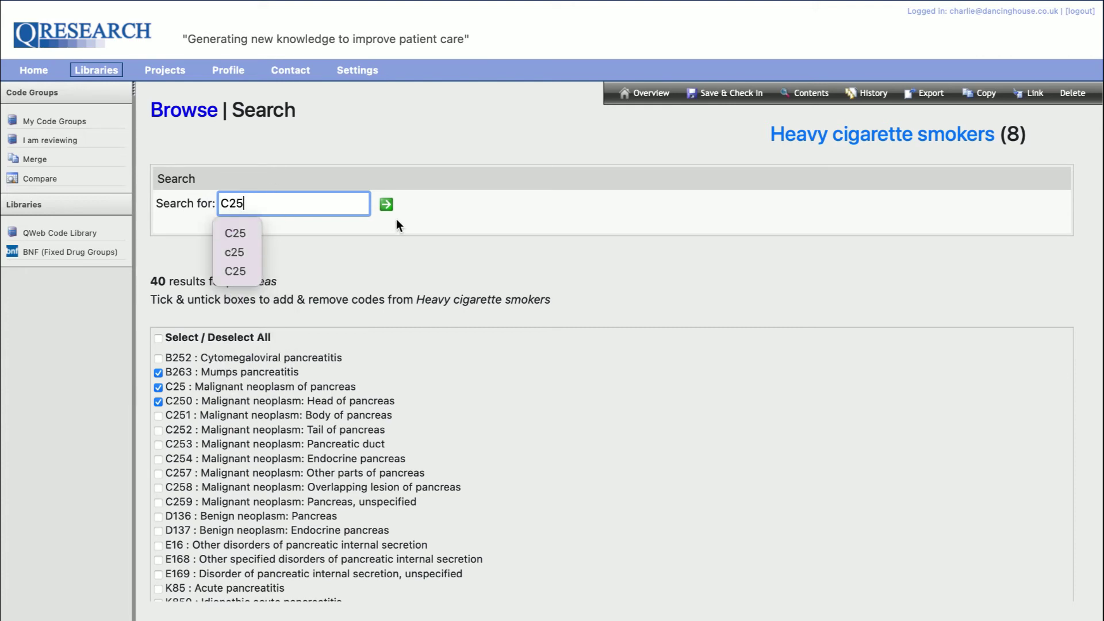
click(387, 205)
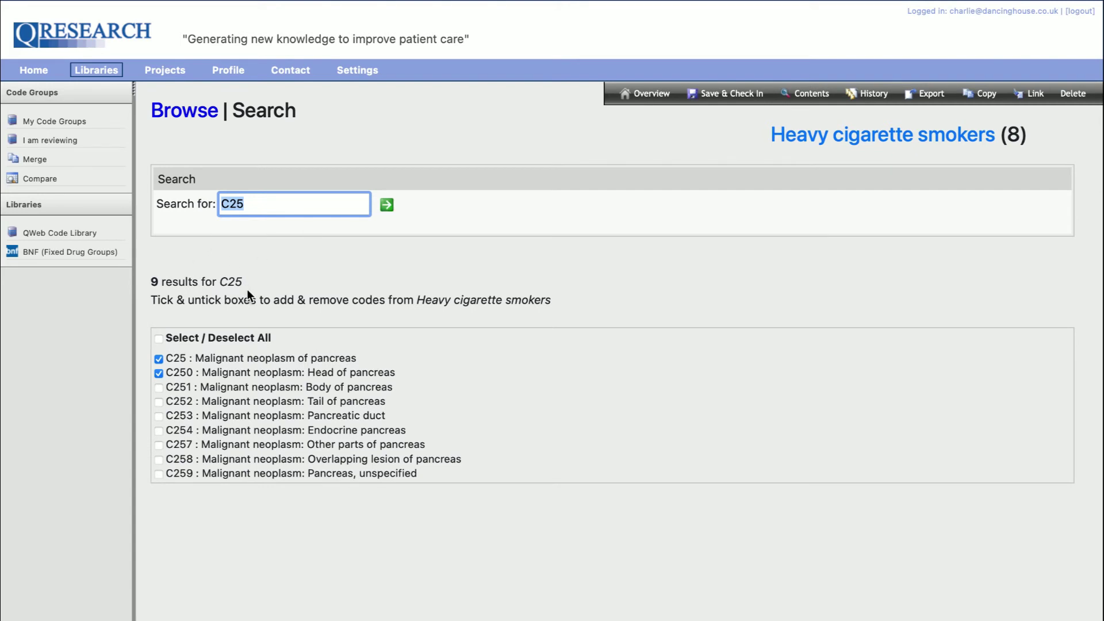
click(160, 407)
click(159, 415)
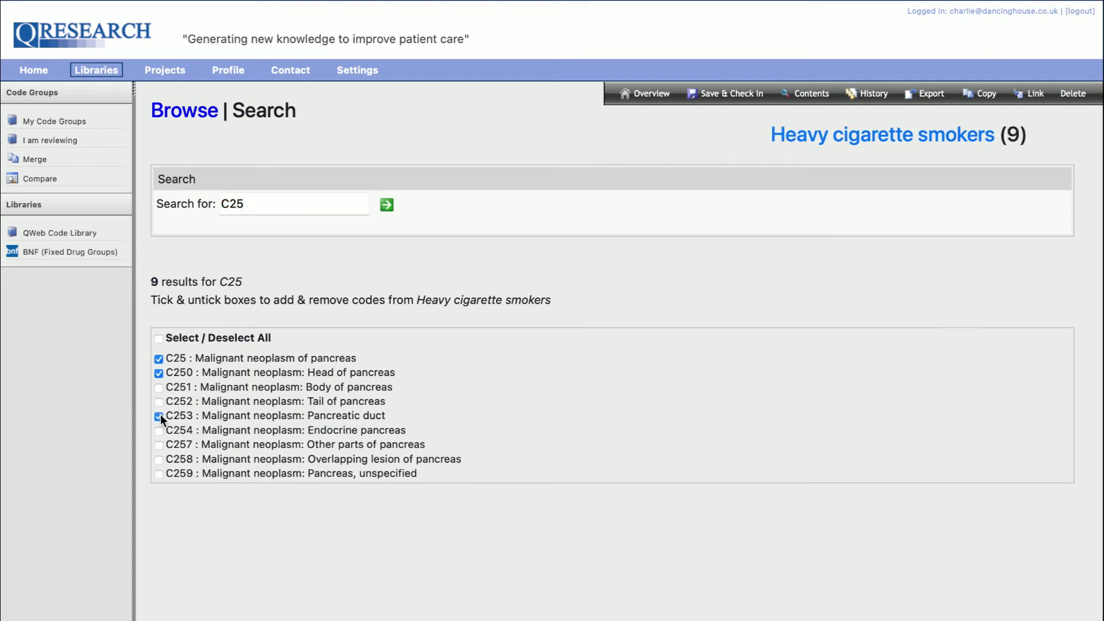
click(159, 373)
click(159, 359)
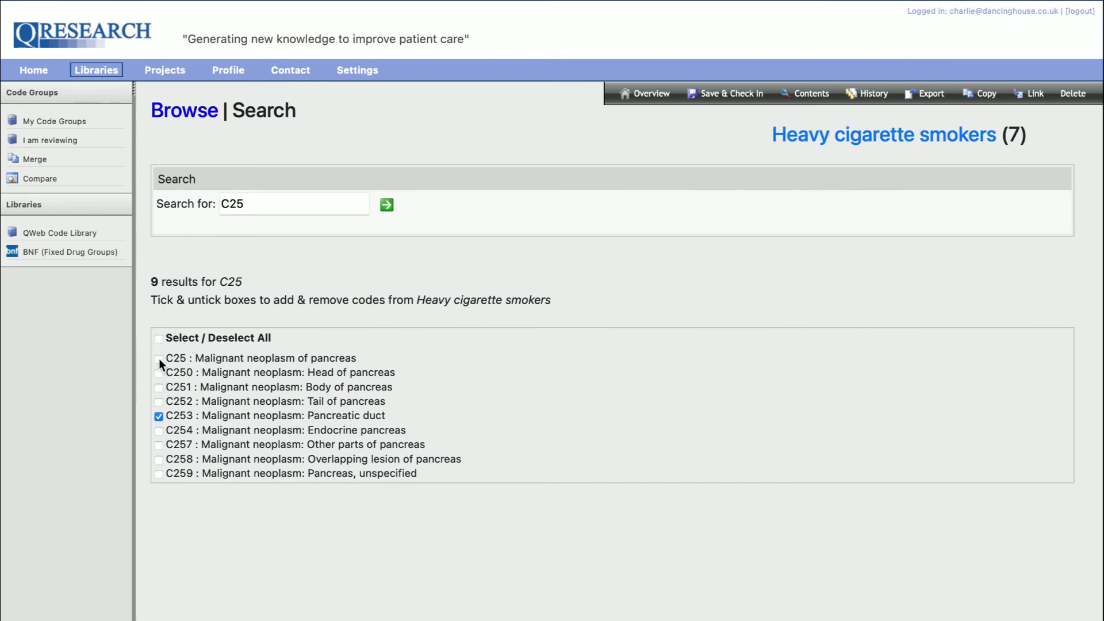
Step: Browse the respiratory chapter and its J41 subcodes to review which codes are selected, and return to the full chapter list
click(178, 120)
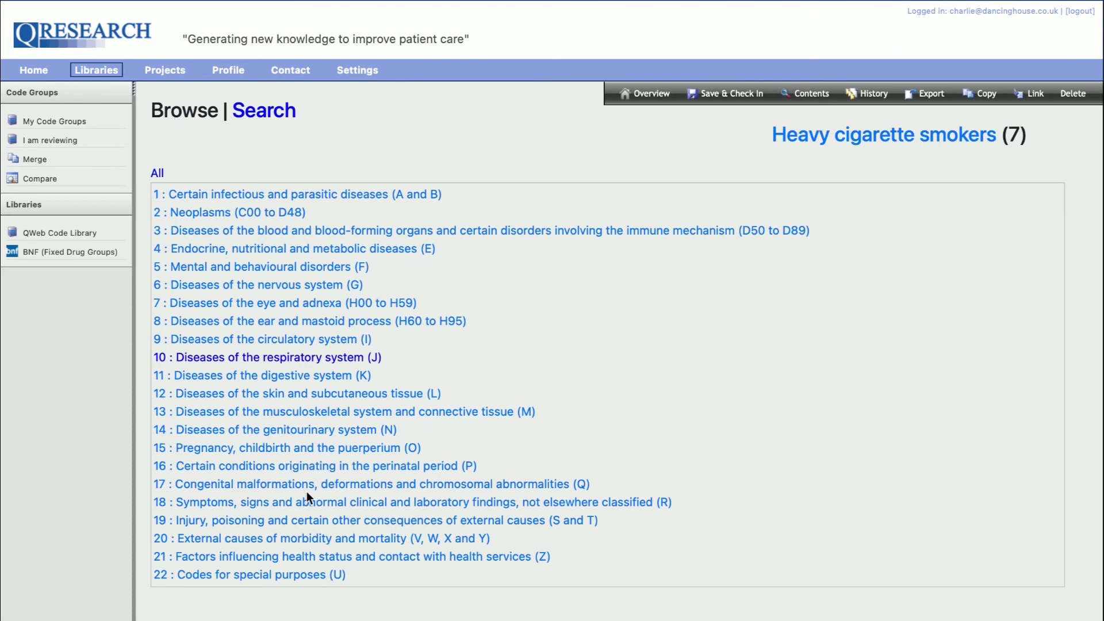
scroll(306, 491, down, 3)
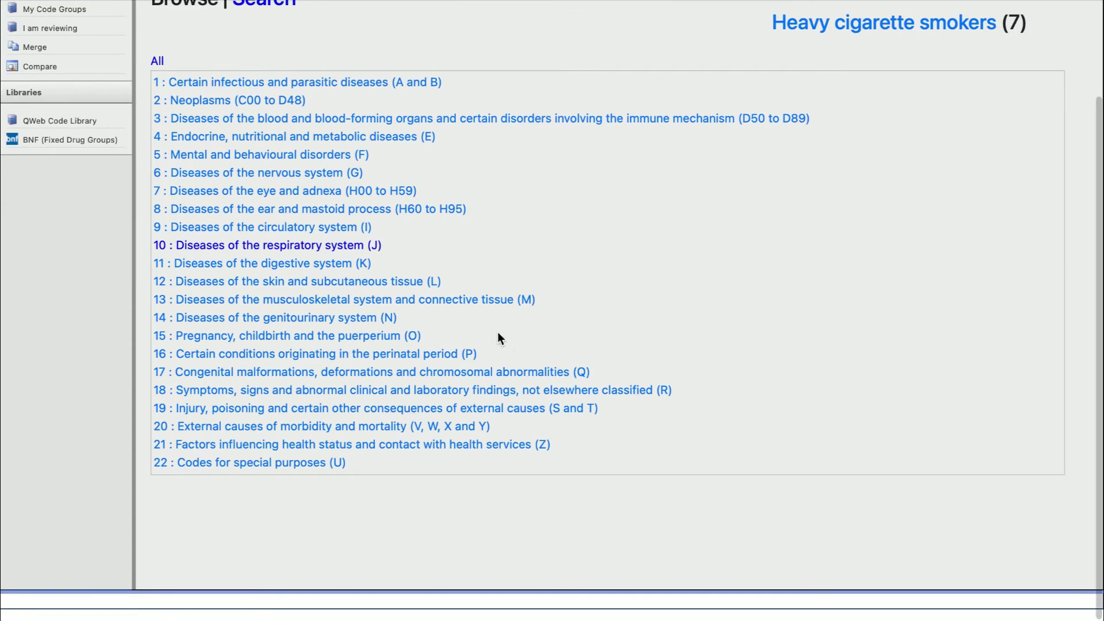
click(344, 252)
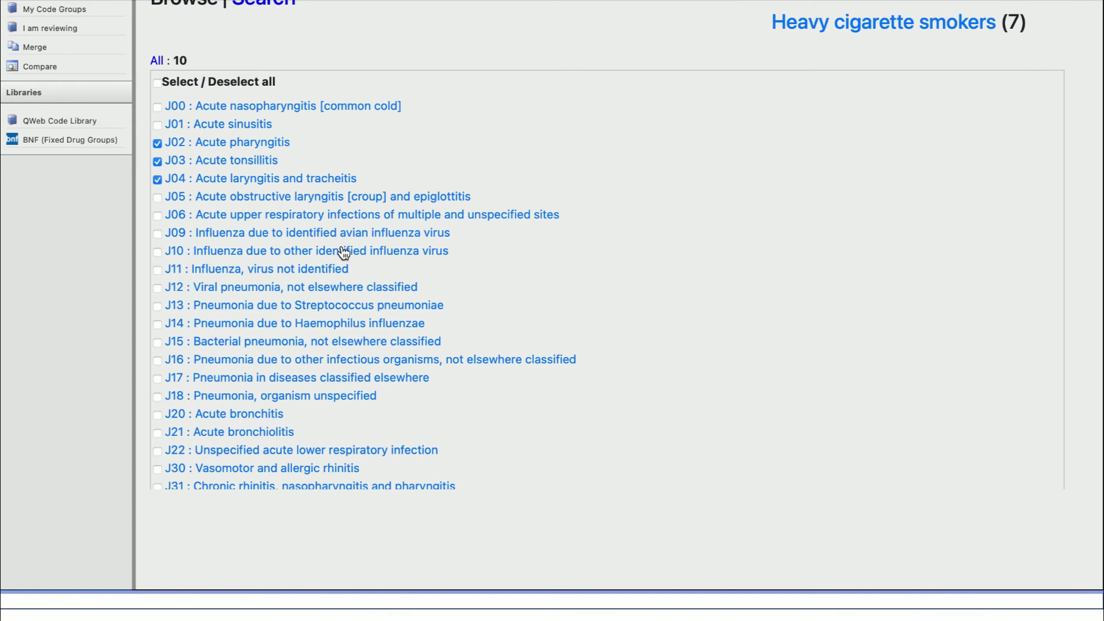
scroll(589, 229, up, 3)
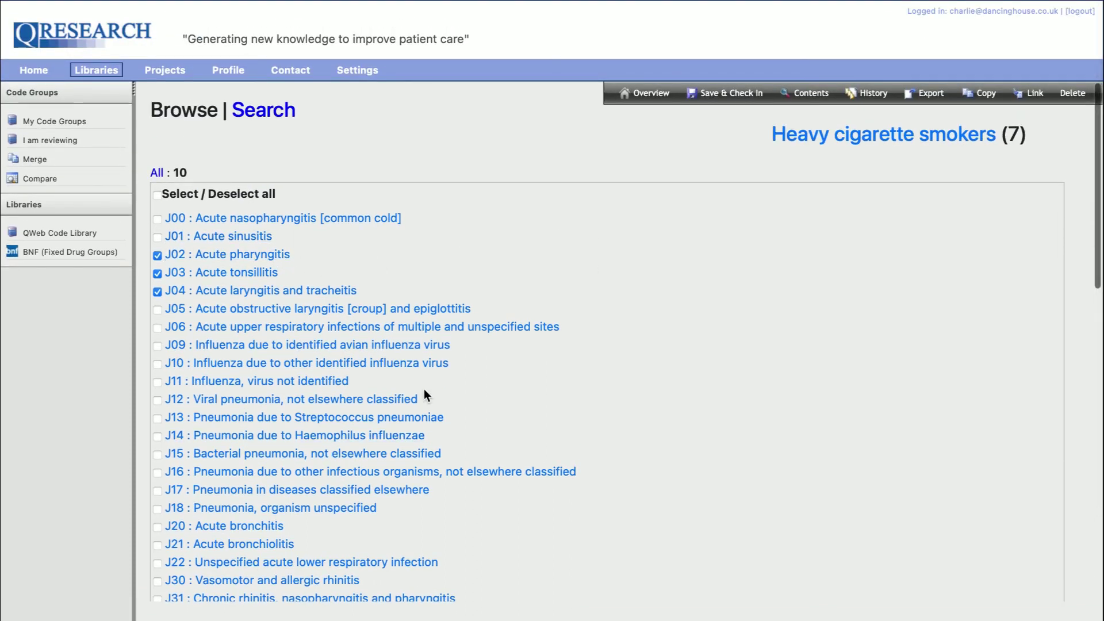
scroll(403, 493, down, 5)
click(336, 530)
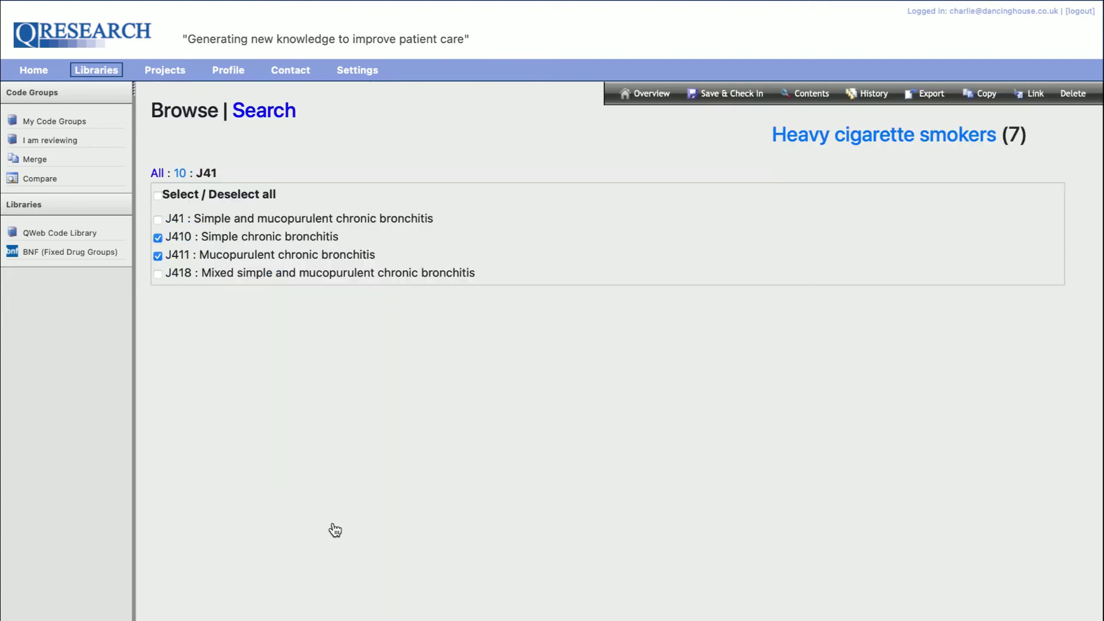
click(180, 174)
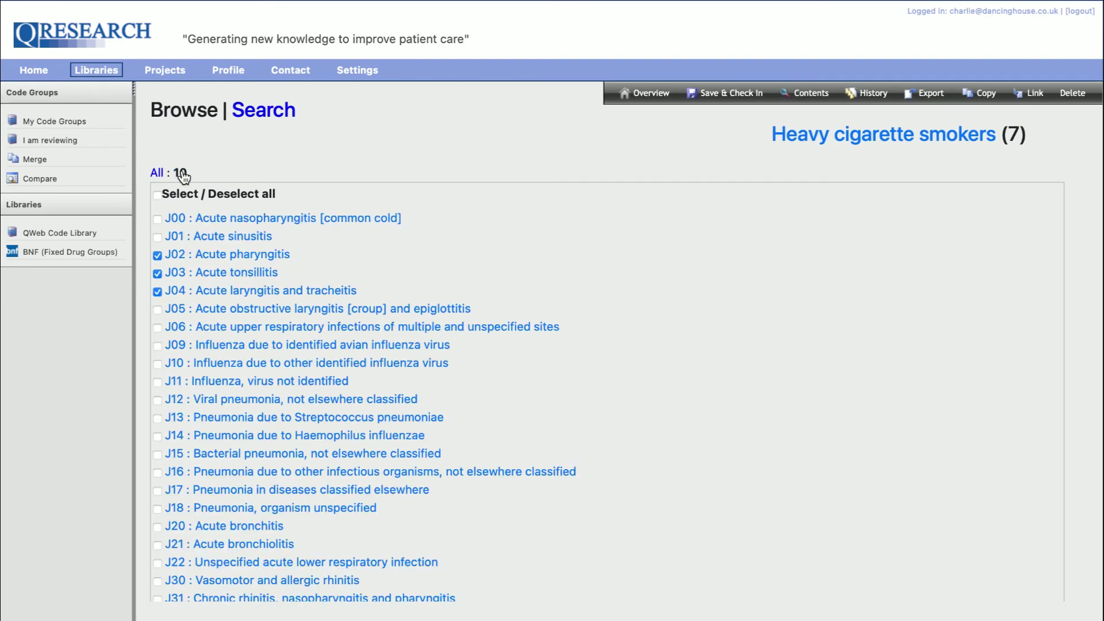
click(157, 175)
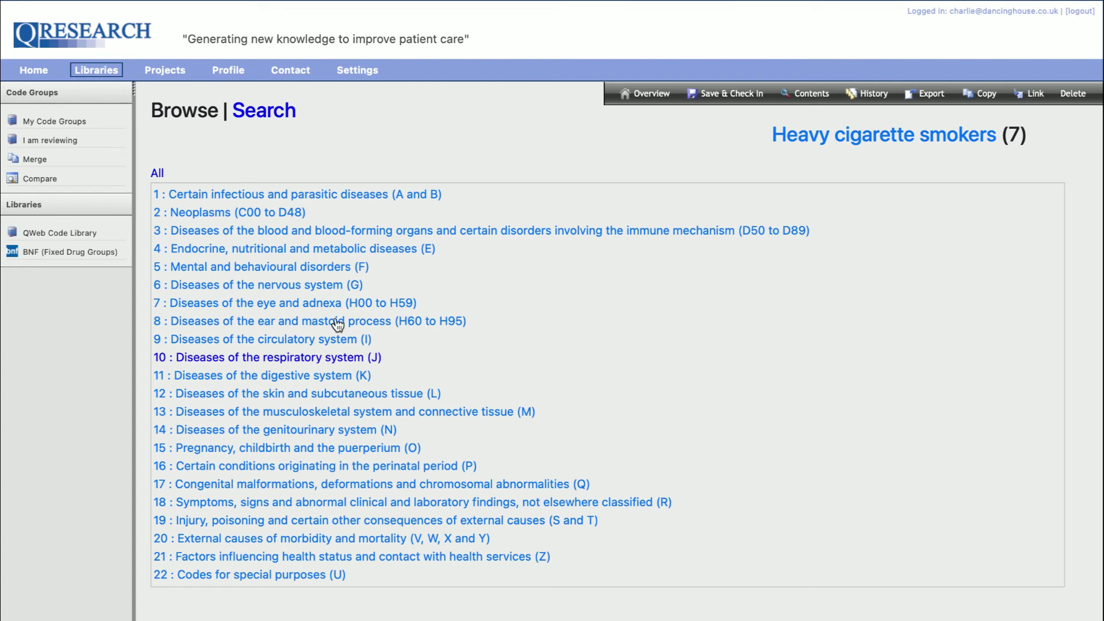
Step: Open Heavy cigarette smokers from the user's own code groups, review its editable name and description, and save the details
click(53, 121)
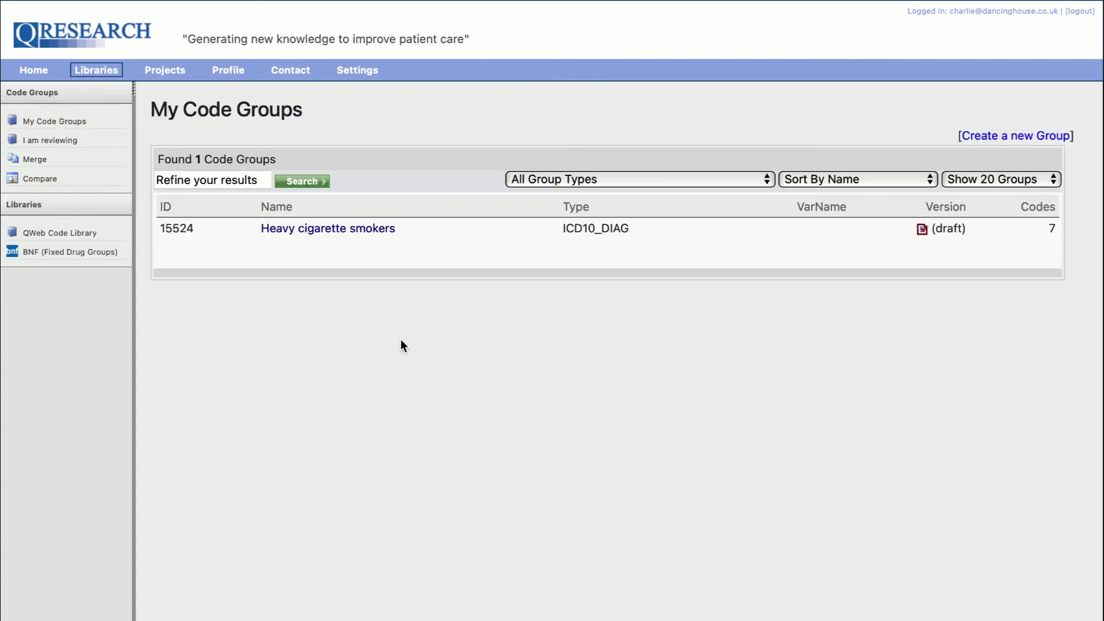
click(372, 231)
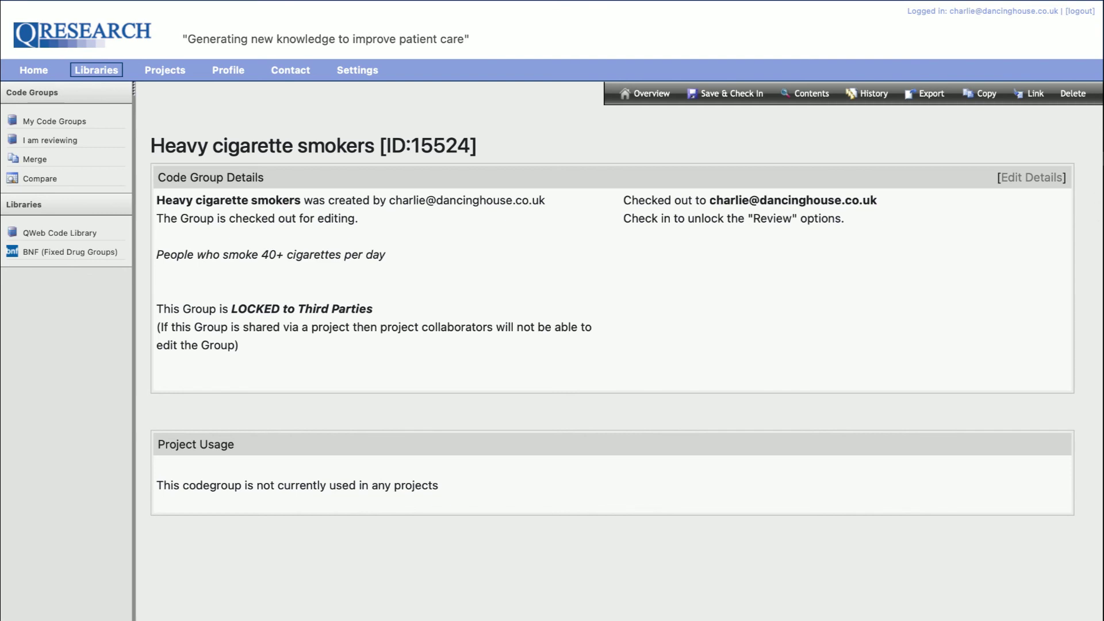
click(1024, 180)
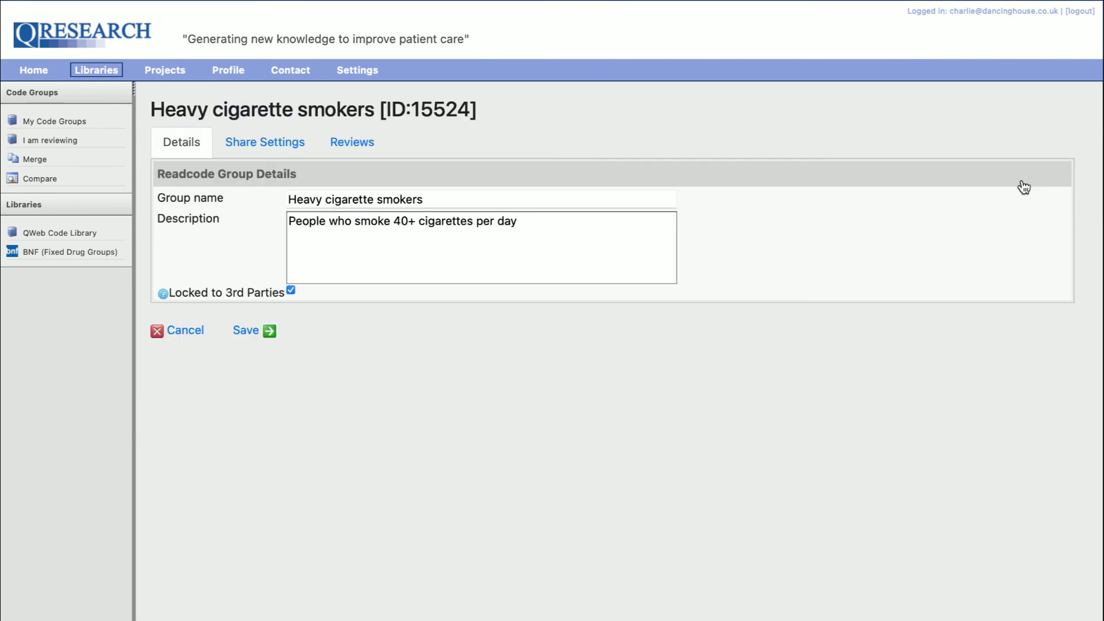
click(599, 195)
click(593, 247)
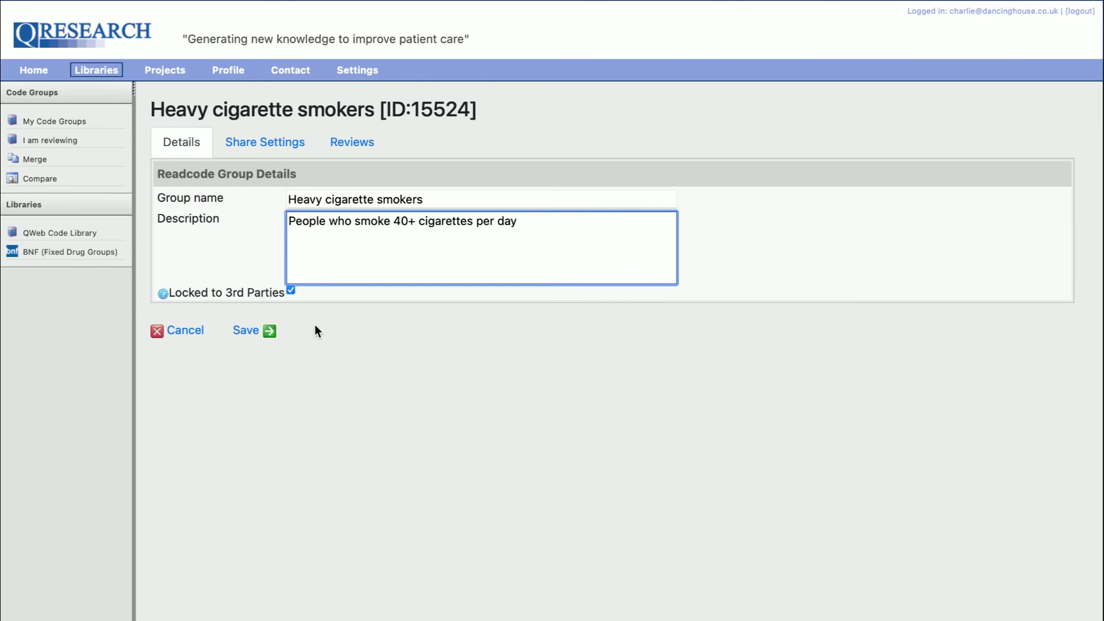
click(240, 332)
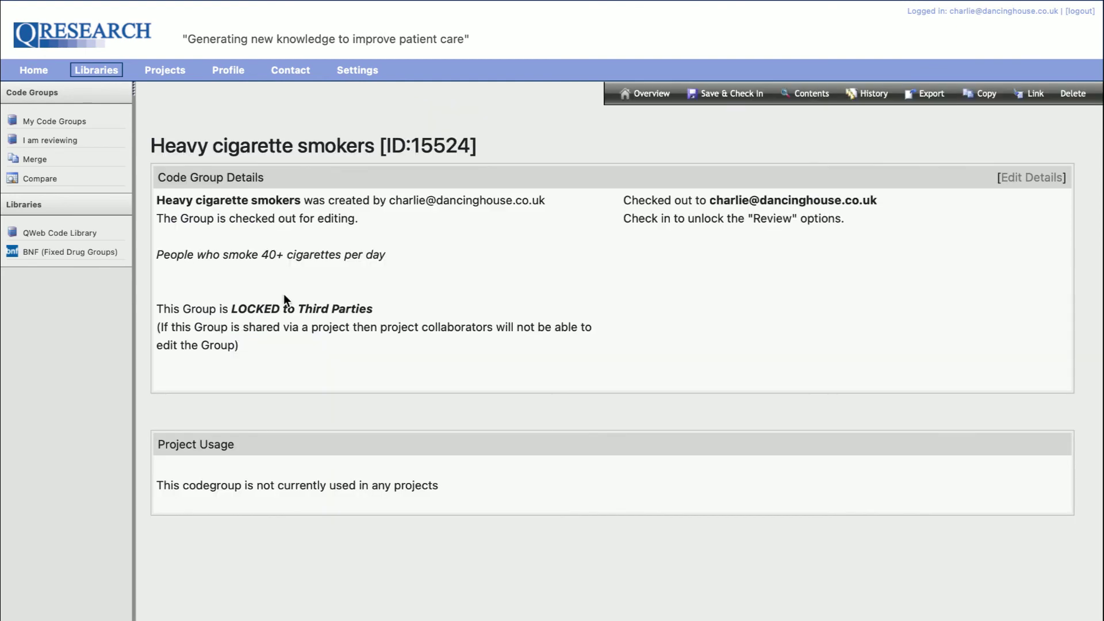
Step: View the codes contained in the Heavy cigarette smokers group and return to the list of own code groups
click(807, 102)
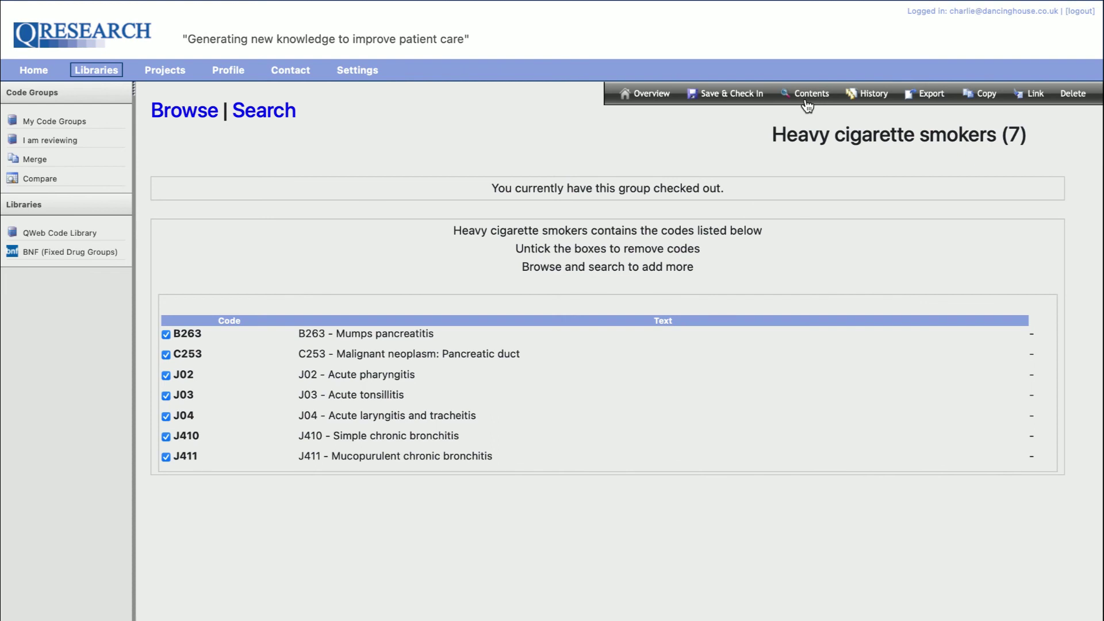
click(74, 123)
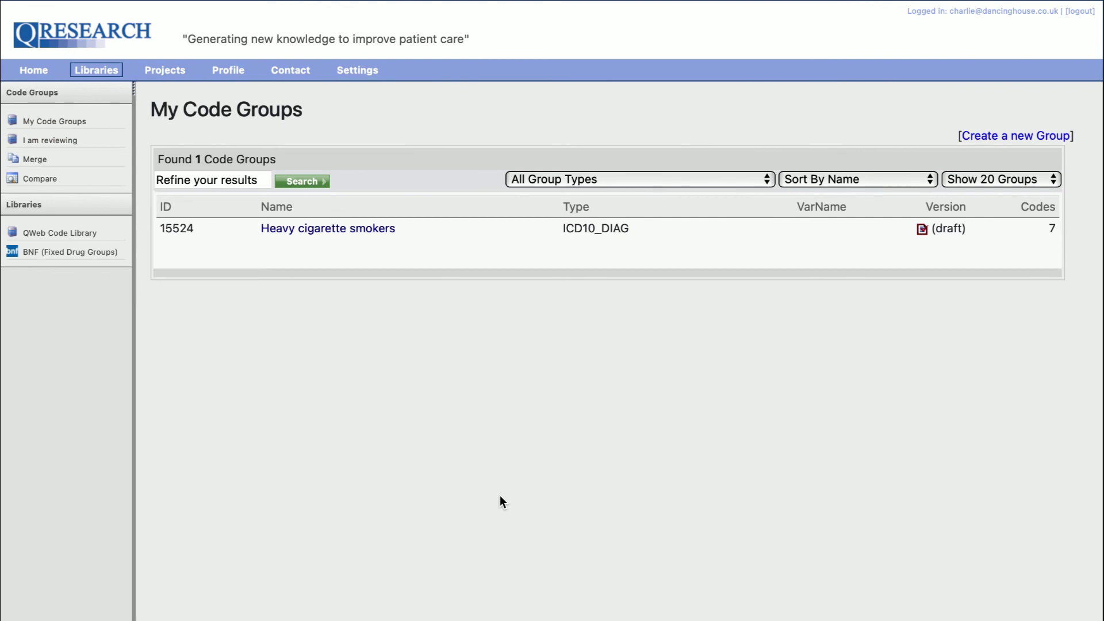